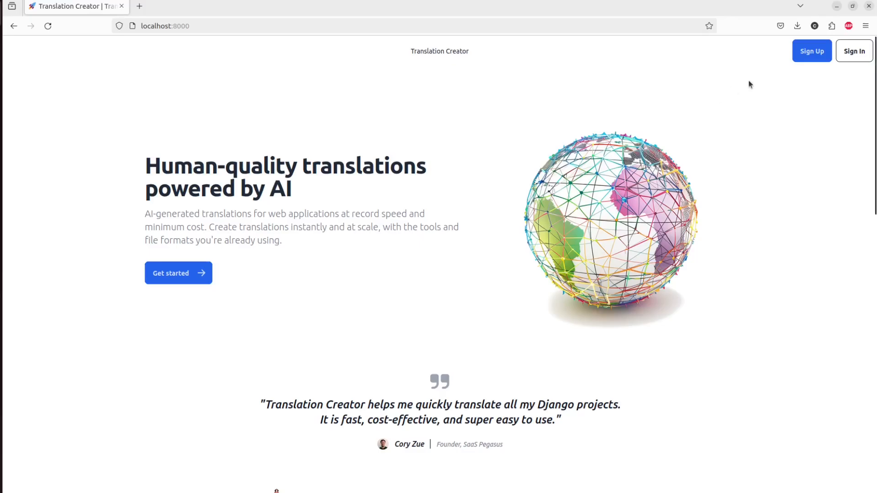
- Fill the sign-up form with the account e-mail and password, leaving the team name empty
click(804, 56)
click(434, 162)
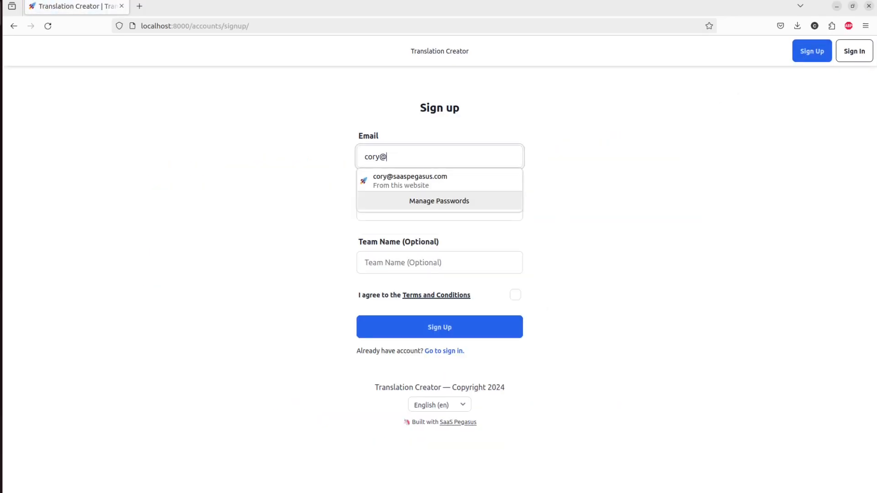
key(Tab)
text(•••••••••••)
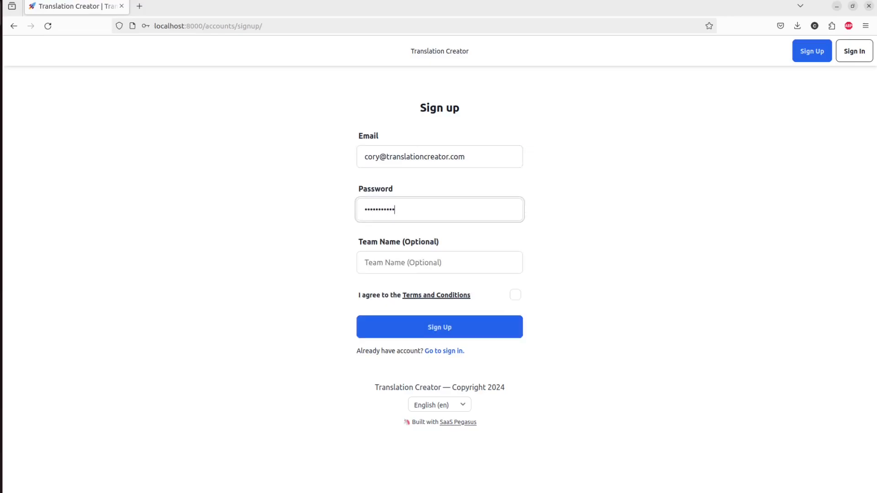
key(Tab)
text(Ra)
key(BackSpace)
key(BackSpace)
- Accept the terms, submit the sign-up, and decline Firefox's offer to save the password
click(515, 295)
click(487, 327)
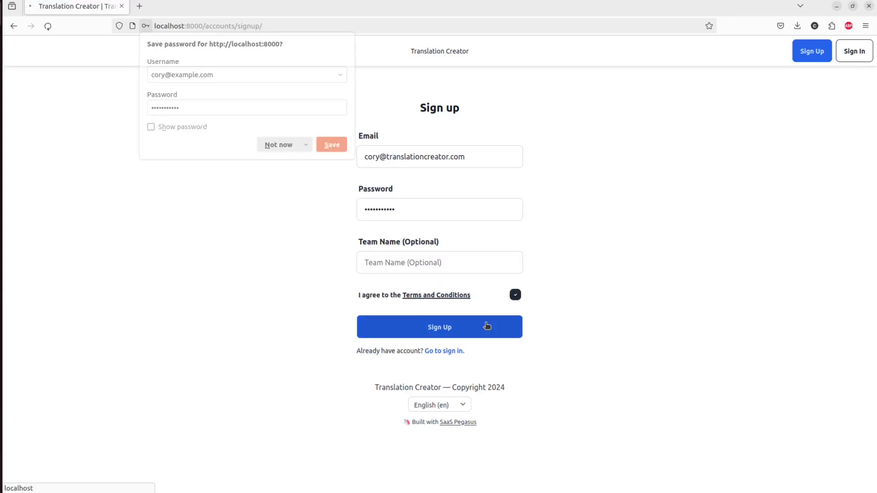
click(283, 145)
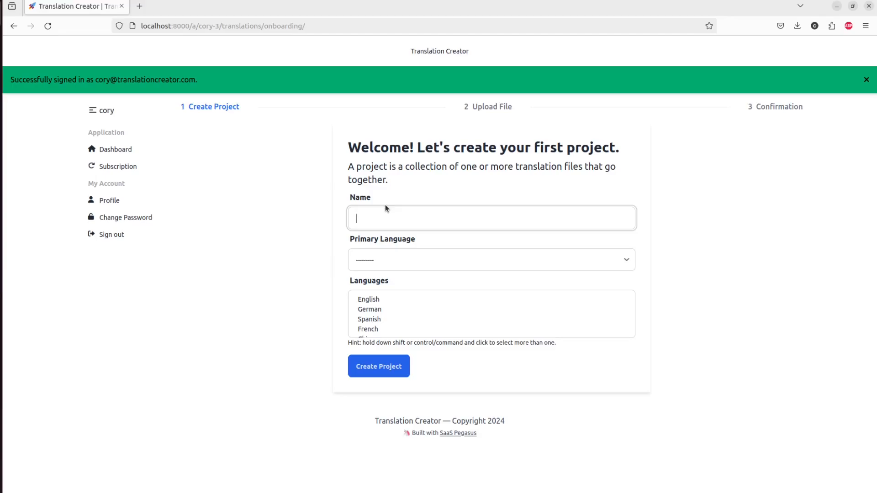
- Name the new project 'Translation Creator'
text(Translation)
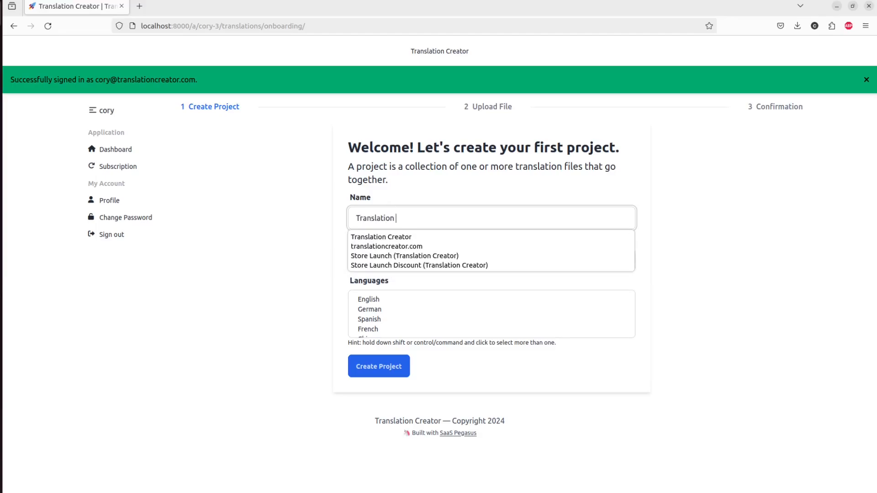
key(Down)
key(Return)
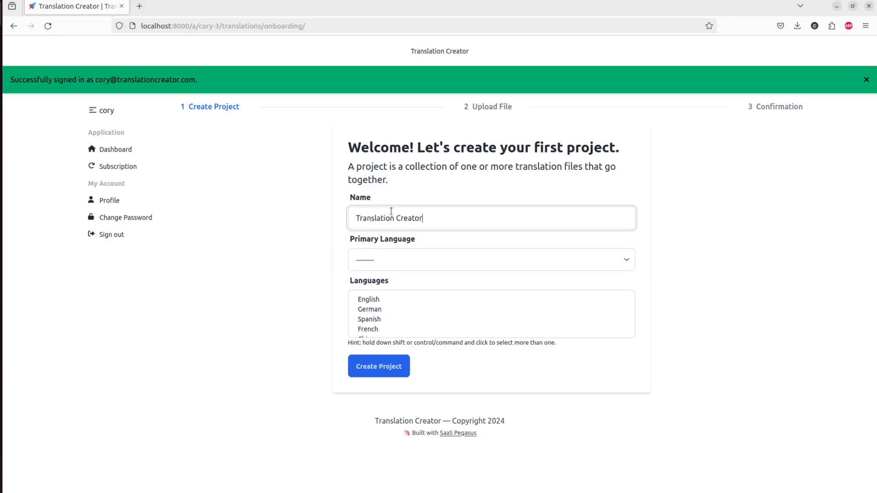
- Set English as primary language, select English, Spanish, German and Japanese, and create the project
click(408, 266)
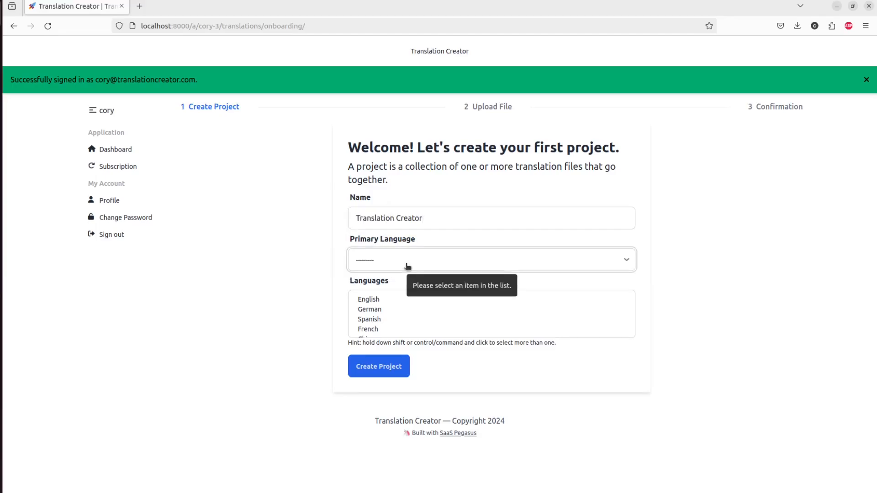
click(386, 292)
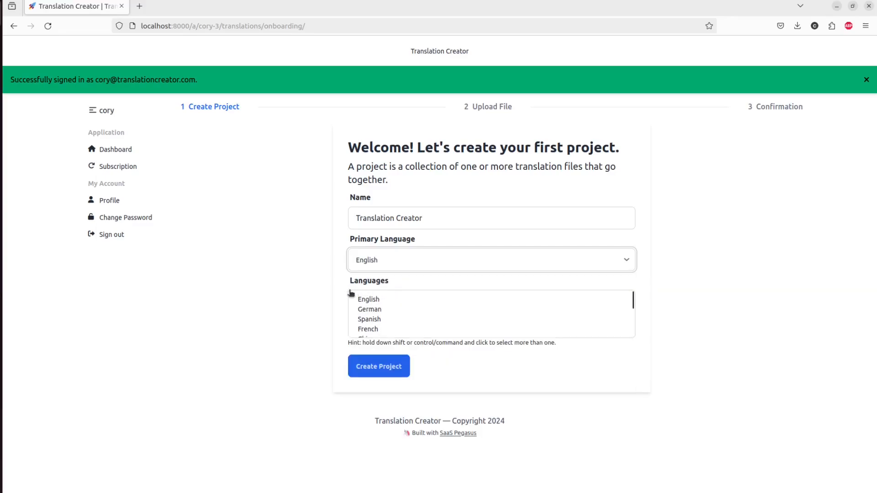
click(446, 296)
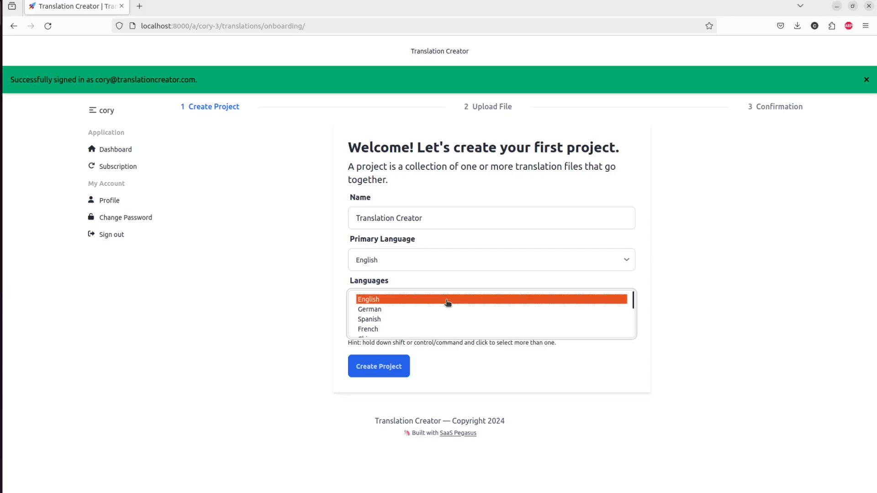
ctrl+click(445, 318)
ctrl+click(448, 309)
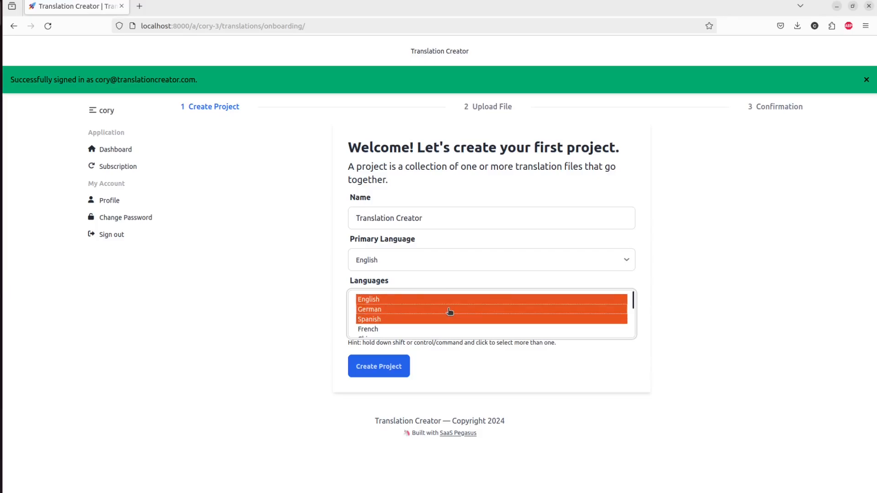
scroll(448, 310, down, 2)
ctrl+click(448, 308)
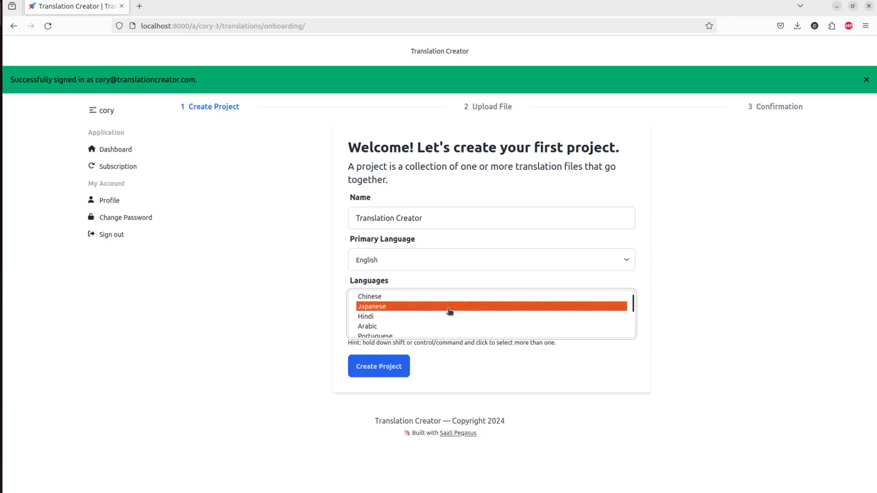
click(381, 368)
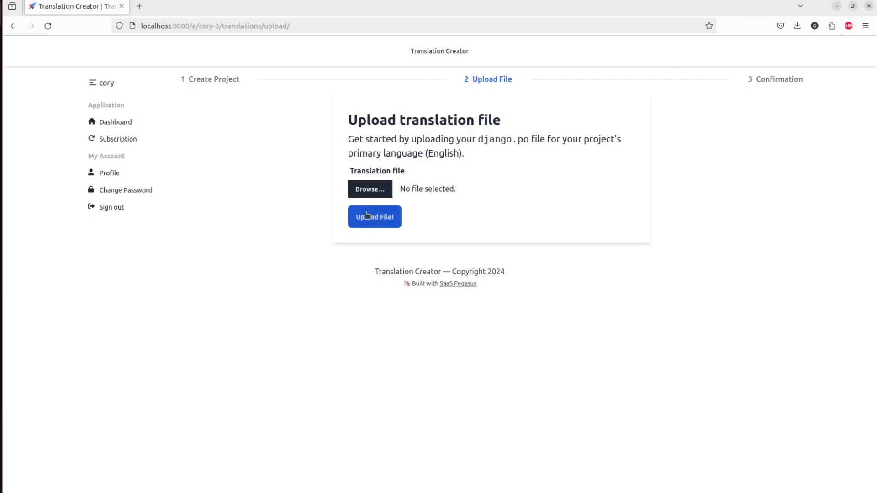
- Upload src/personal/translite/locale/en/LC_MESSAGES/django.po as the project's source translation file
click(374, 189)
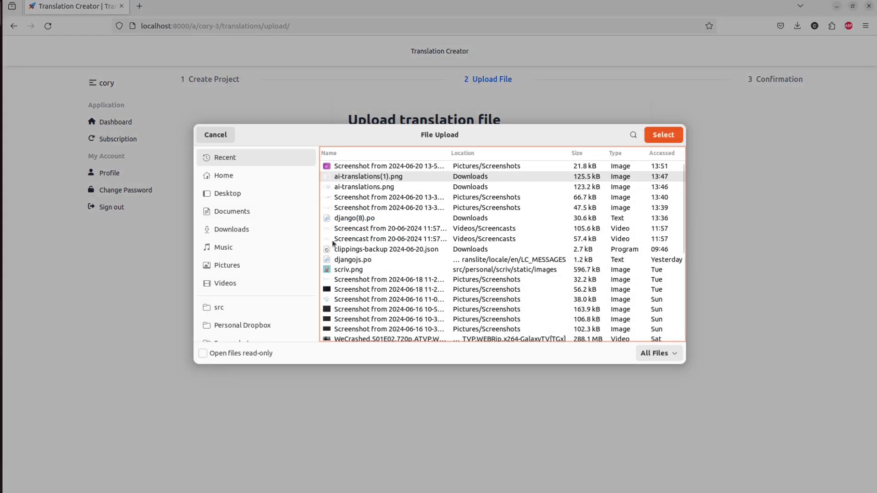
click(268, 307)
double_click(348, 190)
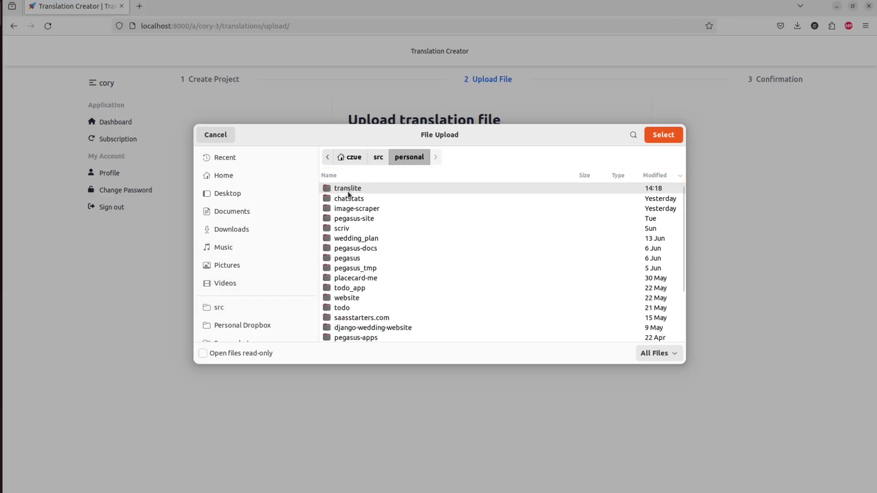
double_click(348, 191)
double_click(353, 212)
double_click(347, 191)
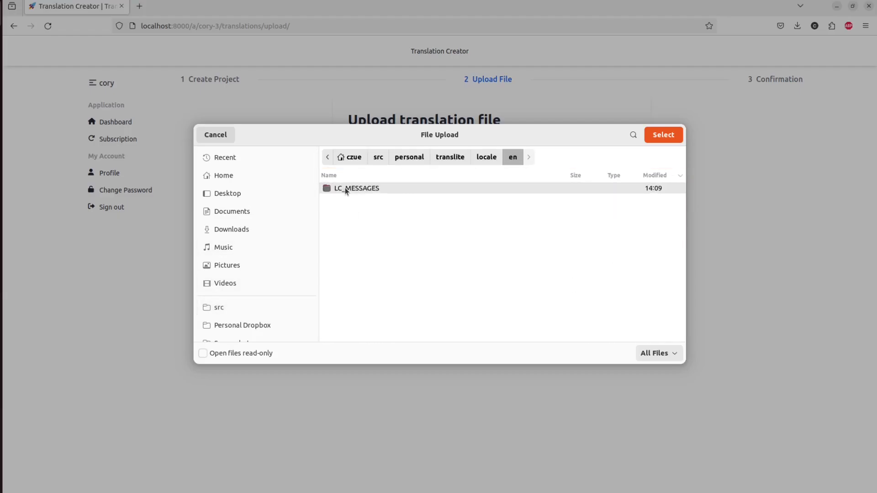
double_click(346, 190)
double_click(345, 190)
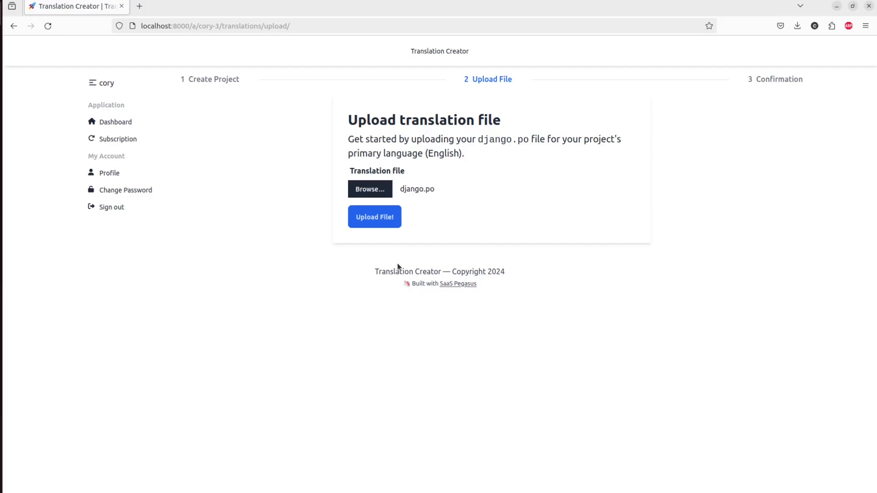
click(373, 224)
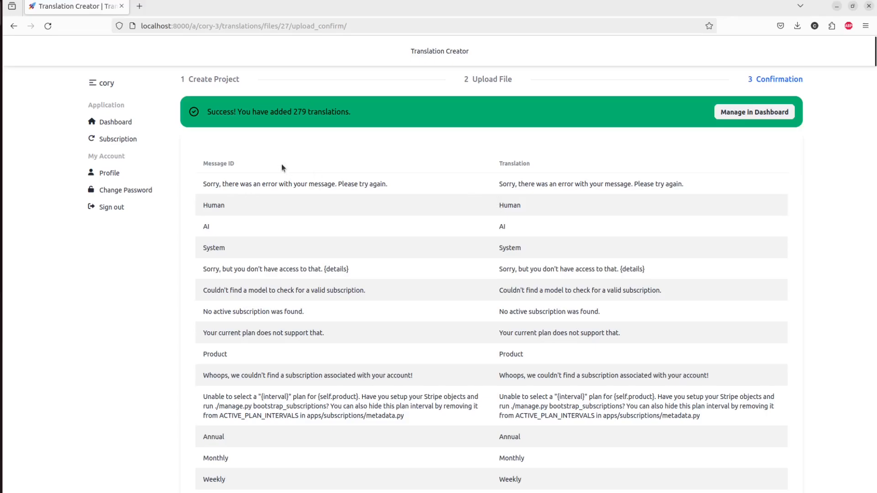
- Review the 279 uploaded translations, then open the Manage dashboard in a new tab
scroll(463, 194, down, 5)
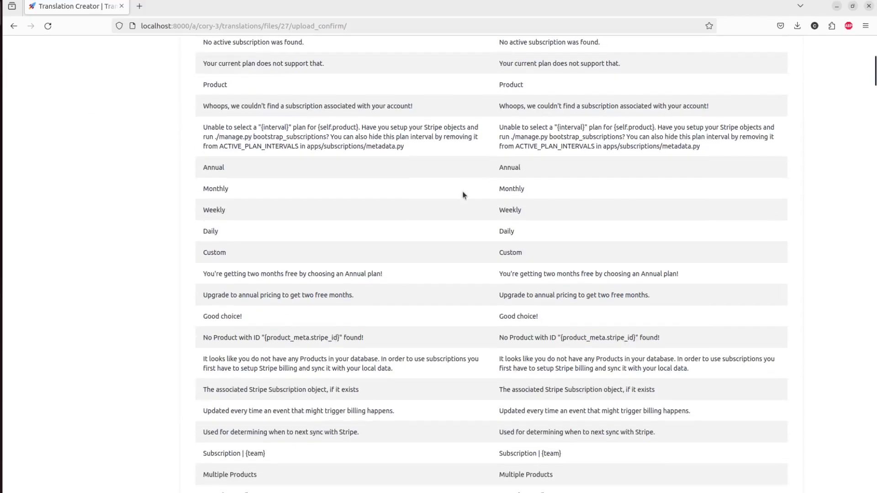
scroll(464, 195, up, 5)
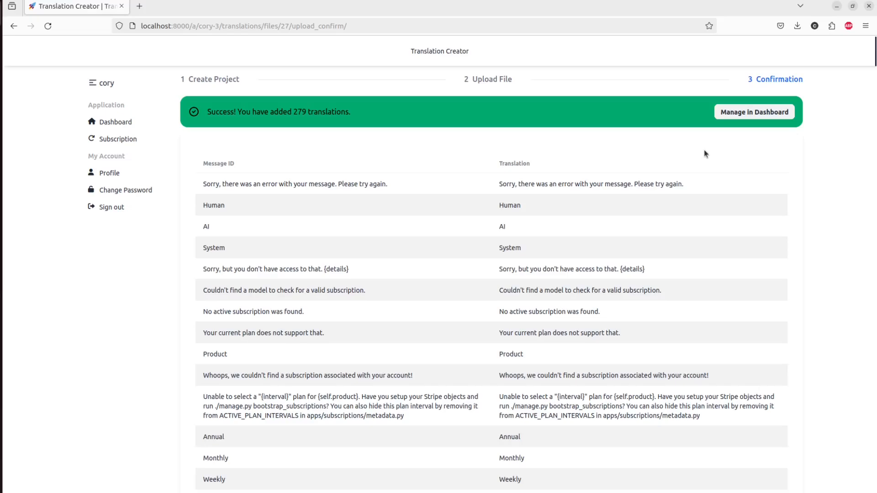
click(736, 117)
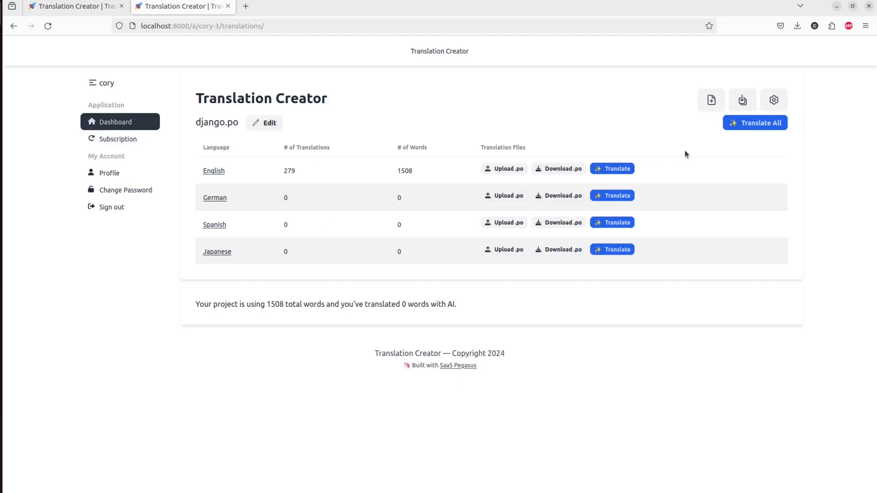
- Run Translate All to fill German, Spanish and Japanese, then view the Japanese translations
click(756, 127)
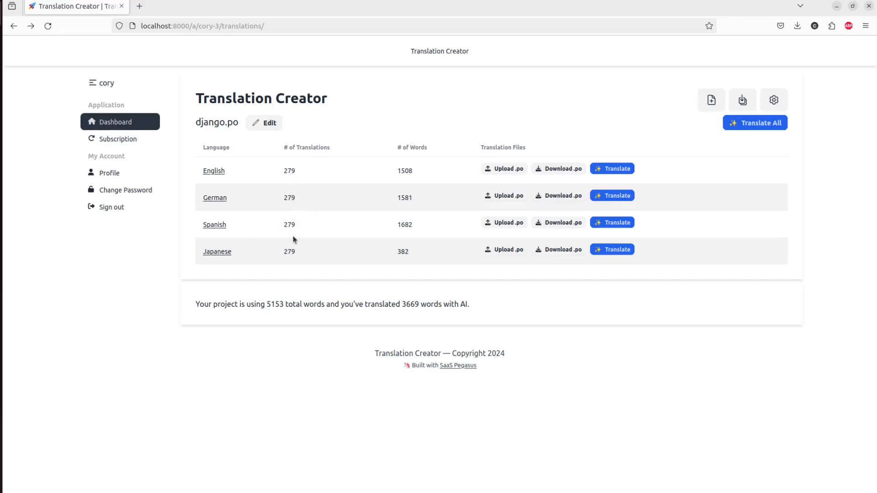
click(214, 250)
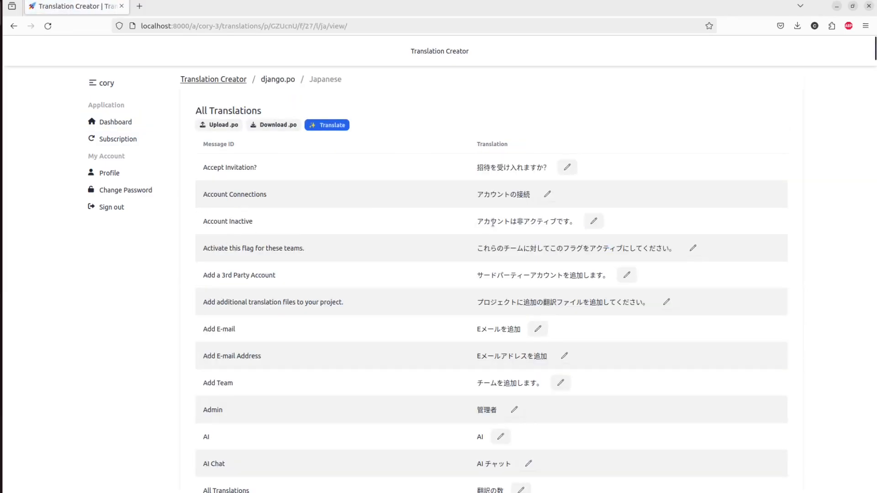
- Browse the Japanese translations, inspecting the password-reset and Continue entries without changing them
scroll(491, 223, down, 3)
scroll(493, 223, down, 4)
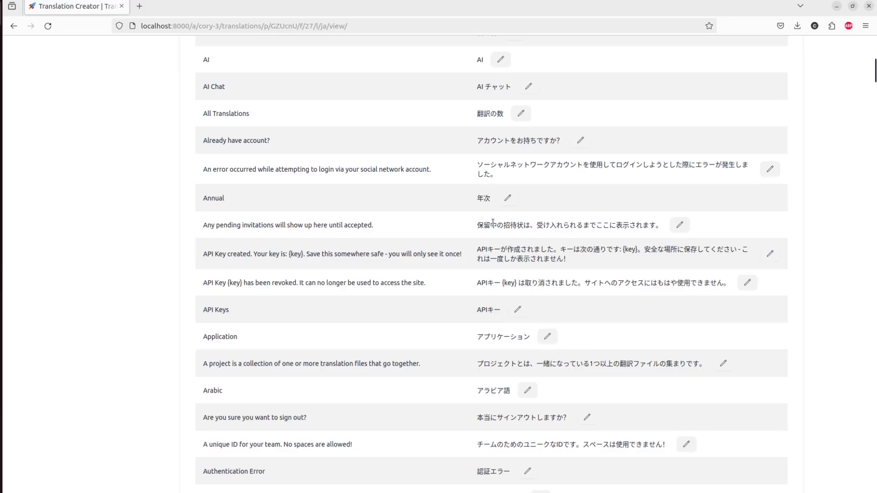
scroll(493, 224, down, 4)
scroll(493, 225, down, 3)
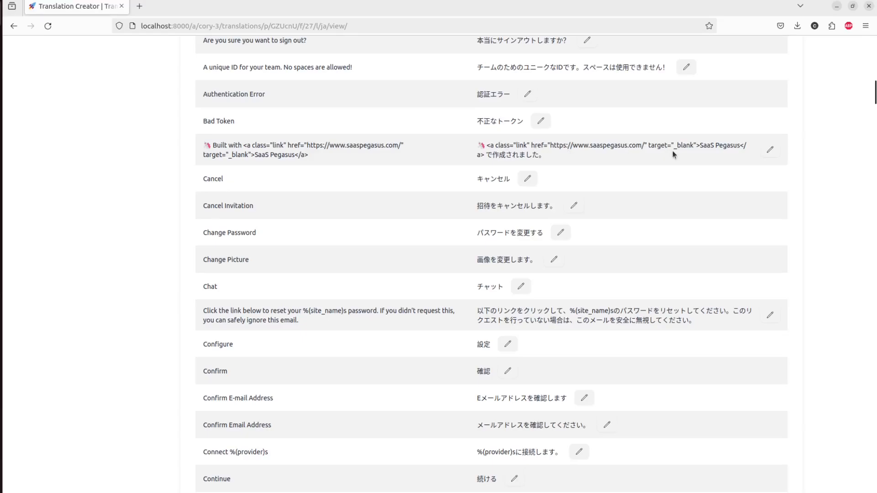
double_click(593, 310)
triple_click(593, 309)
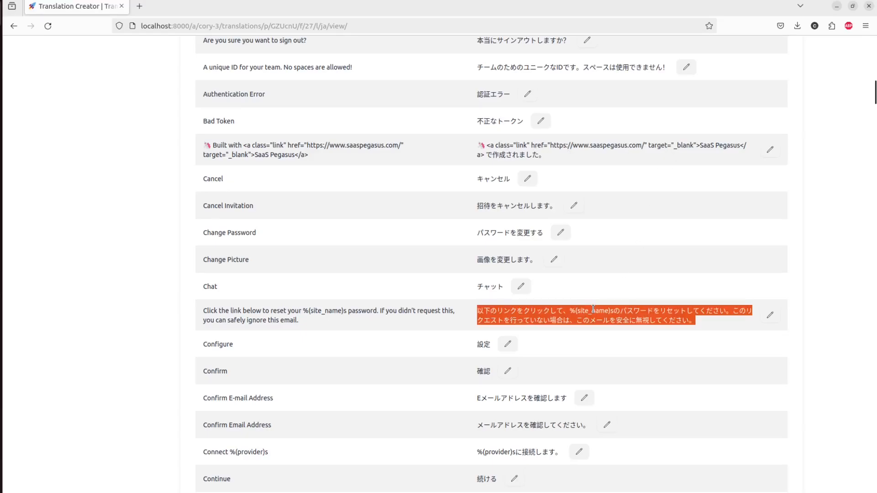
click(593, 309)
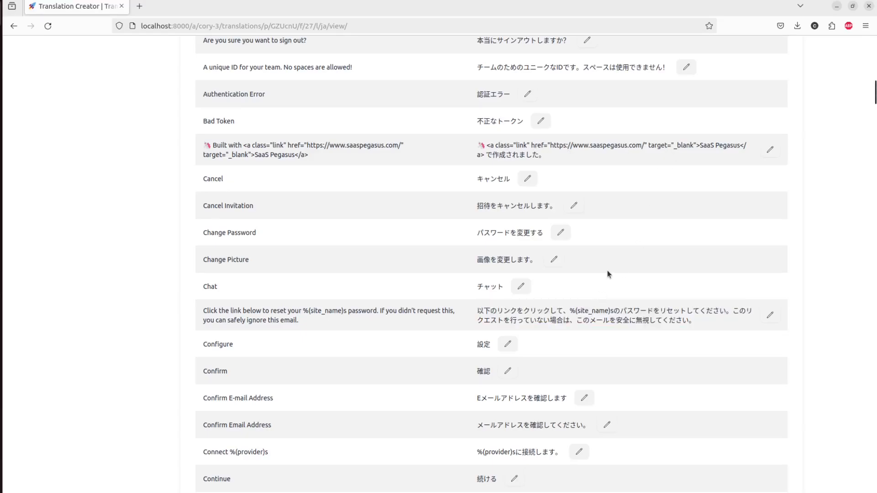
scroll(605, 269, down, 2)
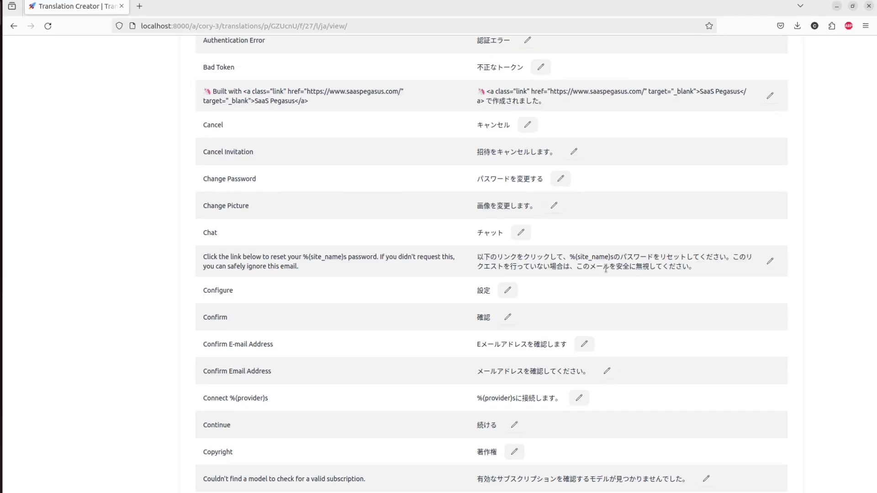
scroll(605, 269, down, 4)
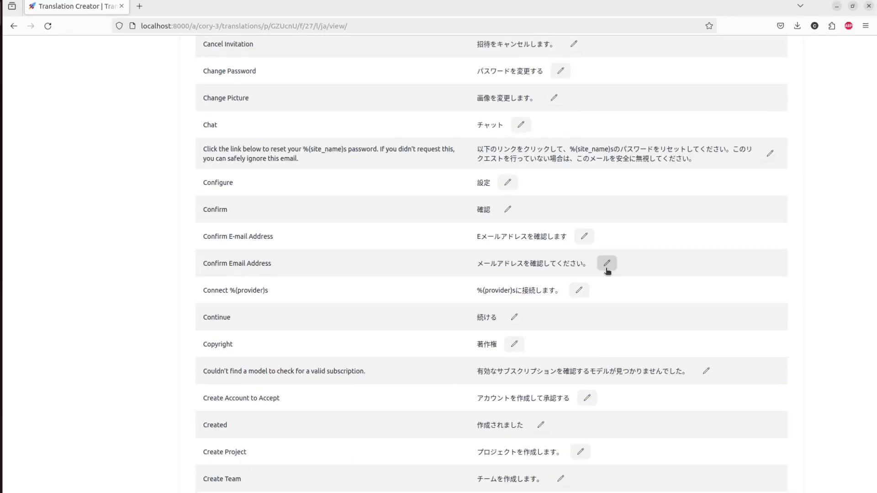
scroll(607, 271, down, 2)
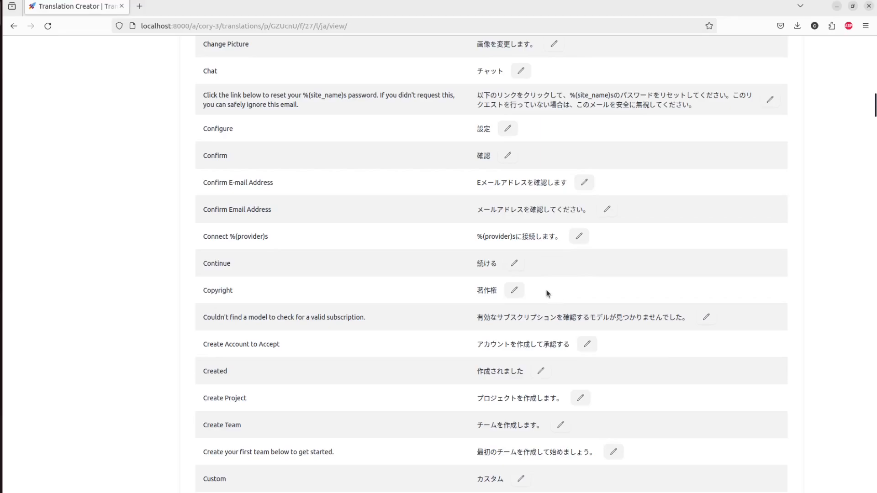
click(512, 263)
click(527, 266)
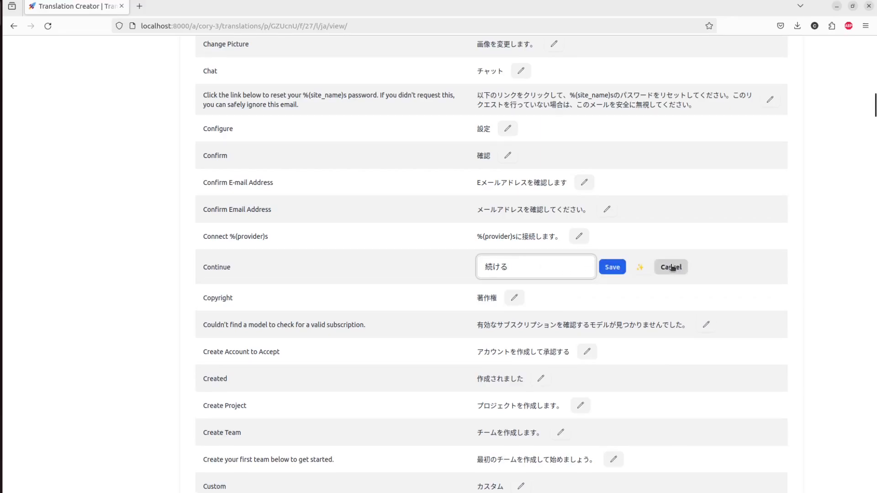
click(638, 269)
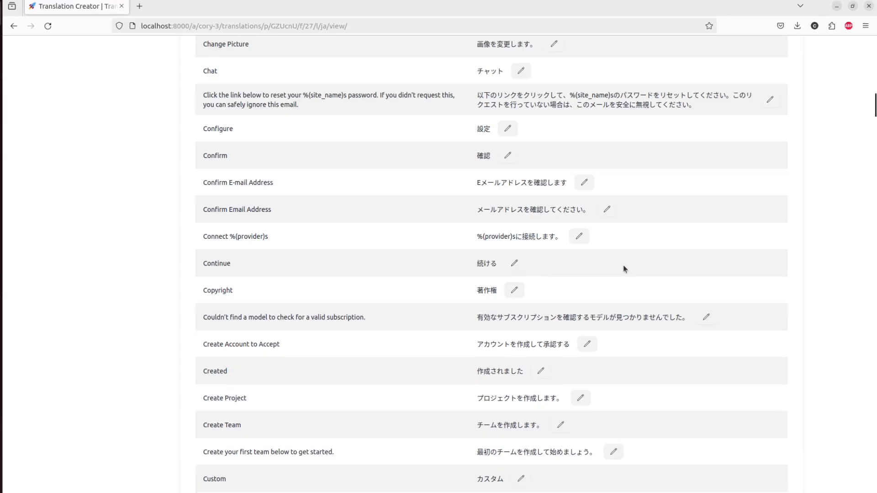
- Return to the dashboard and download all translations as Translation Creator-locale.zip
scroll(623, 265, down, 15)
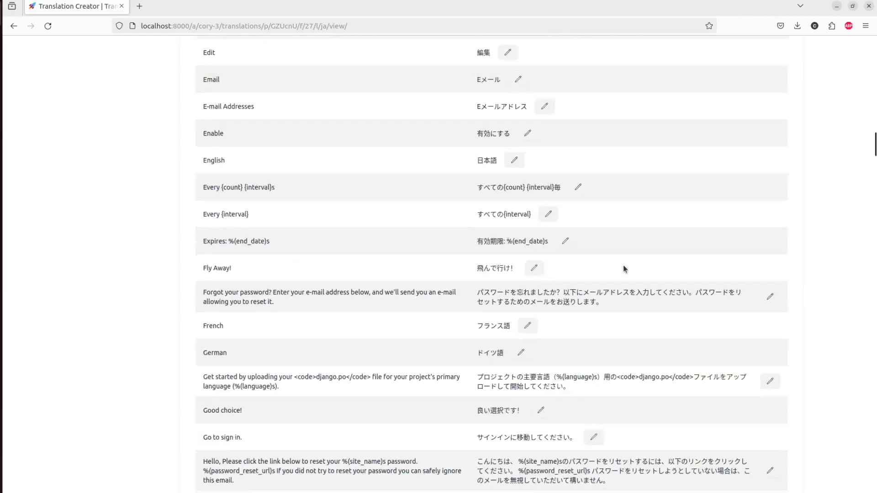
scroll(622, 268, down, 1)
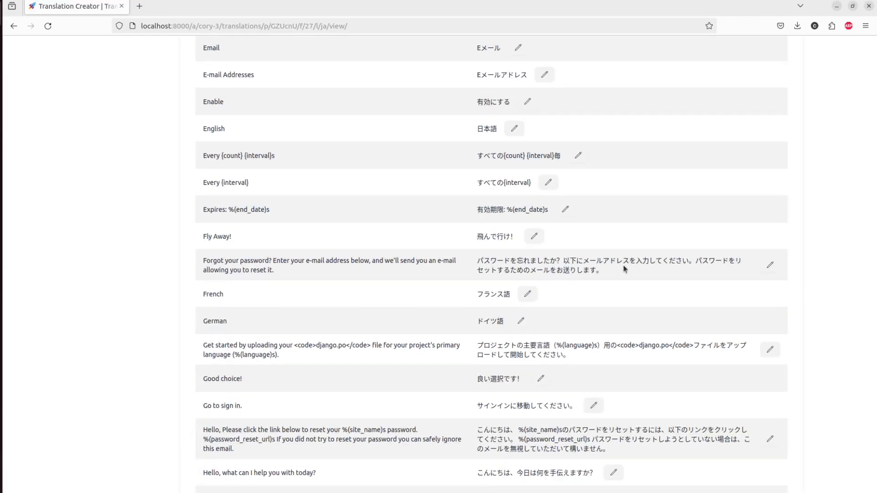
scroll(623, 265, up, 10)
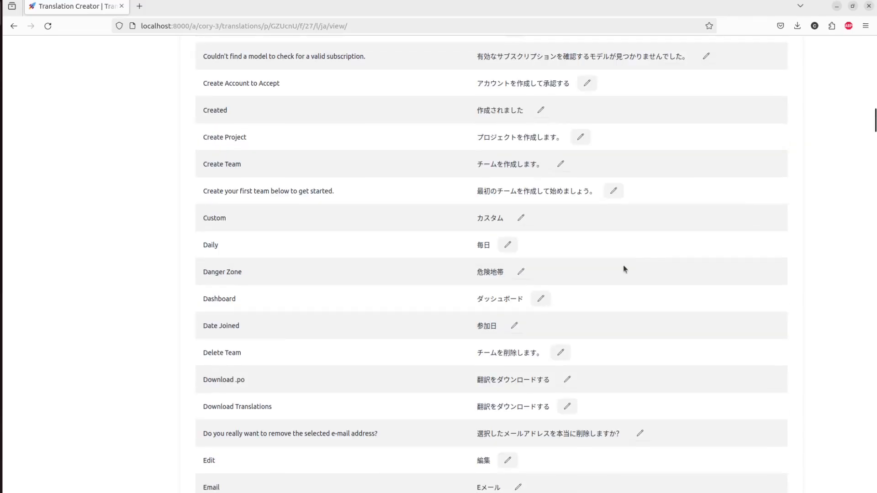
key(alt+Left)
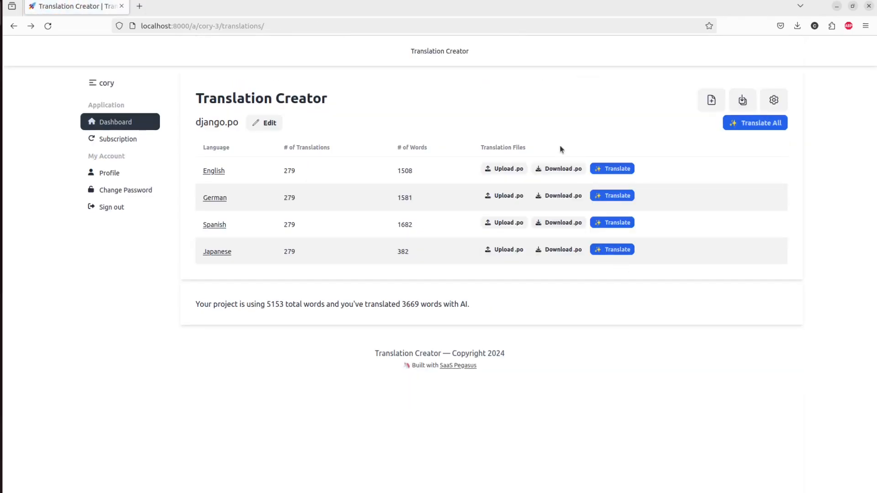
click(742, 100)
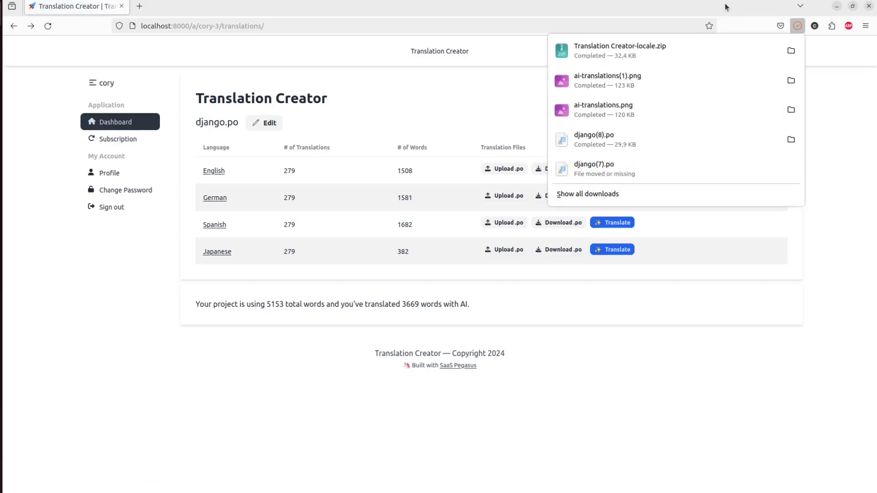
- Open the downloaded zip, browse to locale/ja/LC_MESSAGES/django.po, then close Archive Manager
click(719, 45)
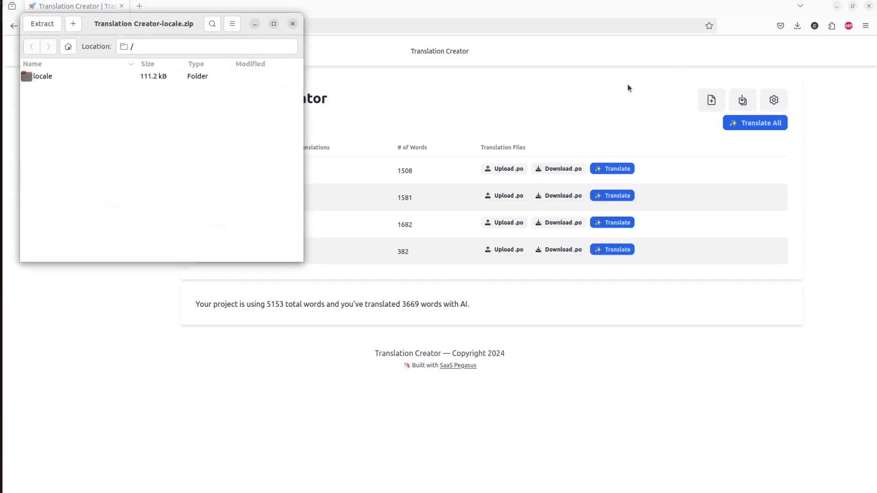
double_click(37, 79)
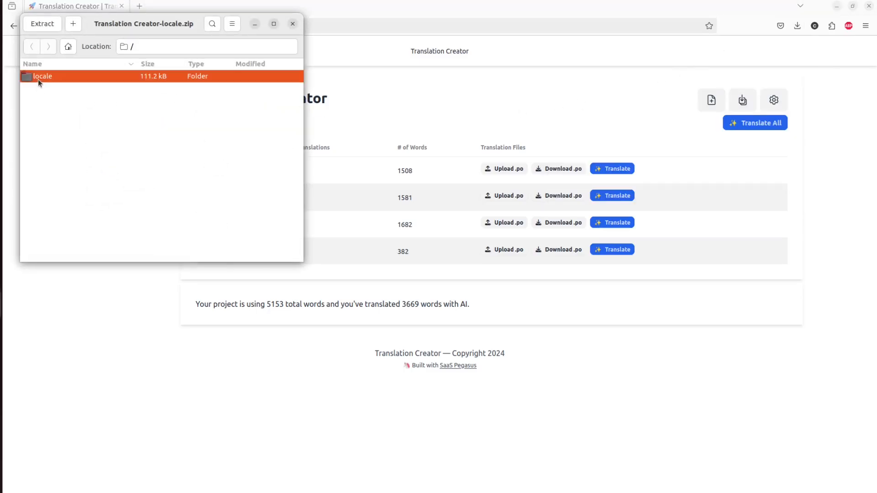
click(39, 78)
key(Down)
key(Down)
key(Down)
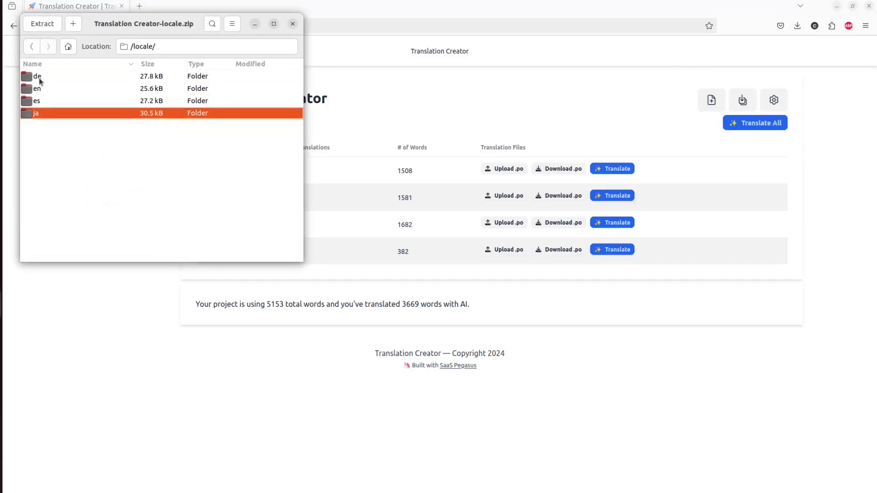
key(Return)
key(Return)
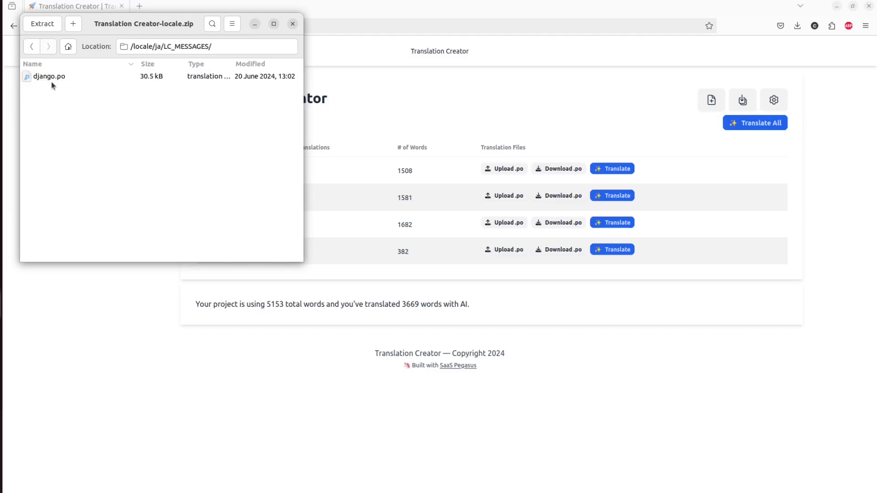
click(51, 81)
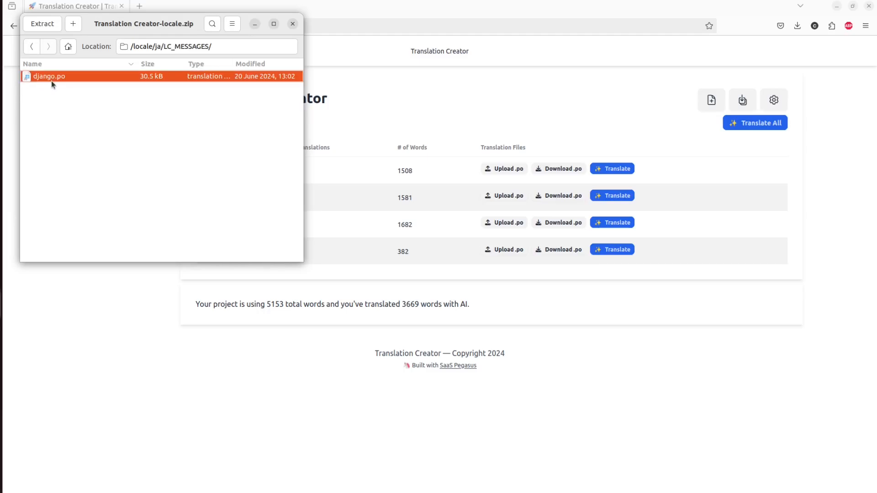
click(299, 22)
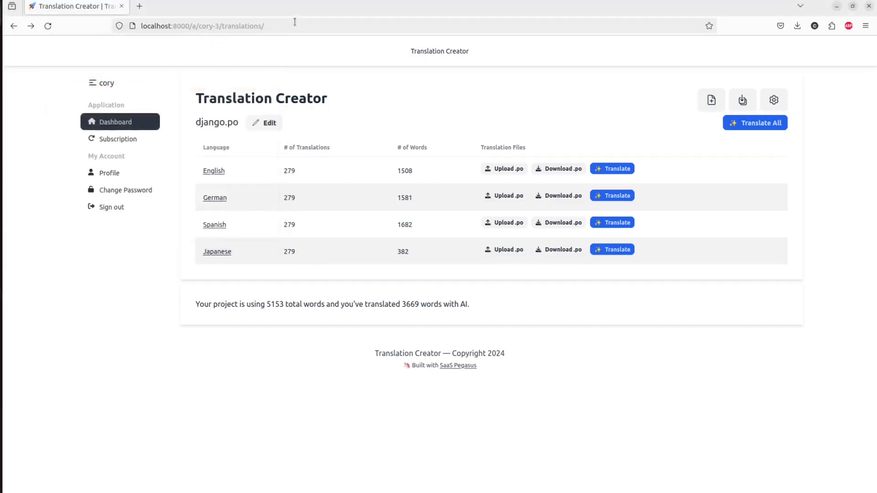
- Extract Translation Creator-locale.zip in Downloads and open the extracted Translation Creator-locale (1) folder
key(alt+Tab)
key(alt+Tab)
click(474, 118)
scroll(666, 184, down, 20)
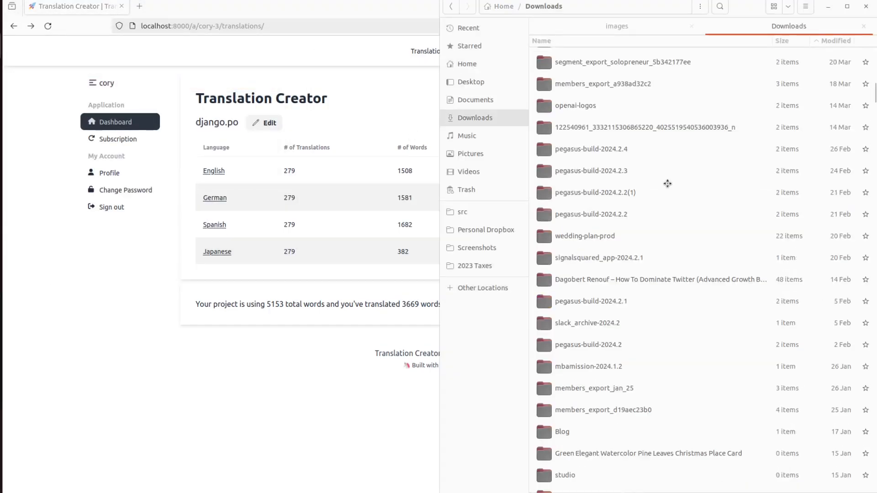
scroll(667, 184, up, 3)
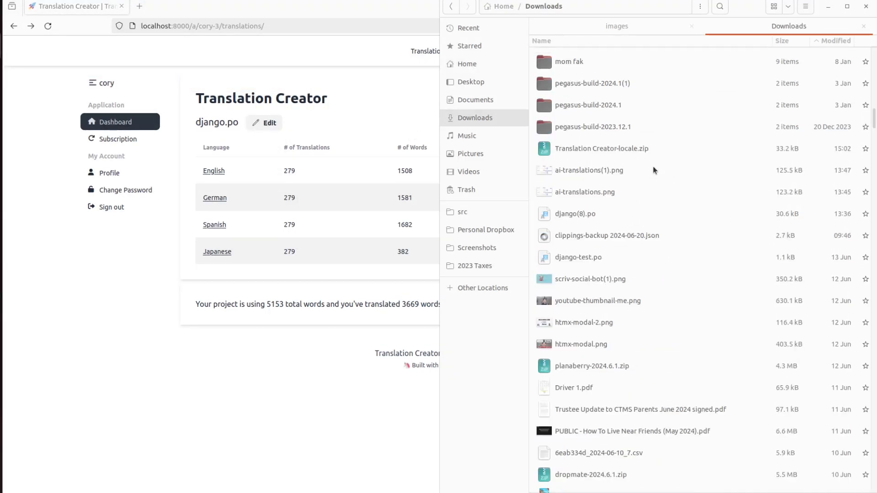
right_click(649, 149)
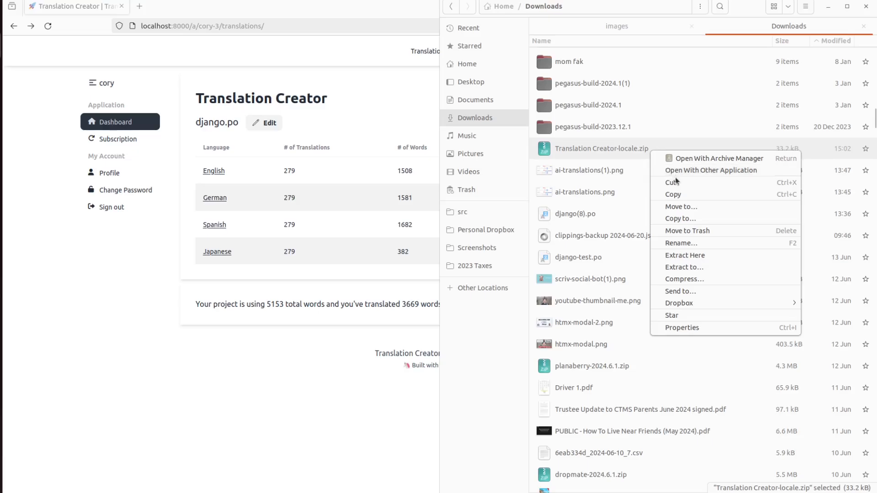
click(693, 255)
key(Up)
key(Return)
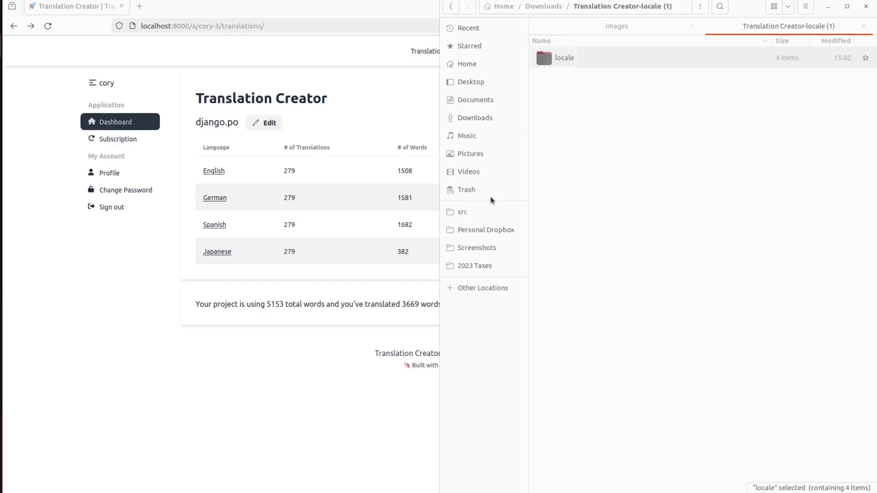
- Paste the locale folder into src/personal/translite, merging folders and replacing the old django.po
key(ctrl+t)
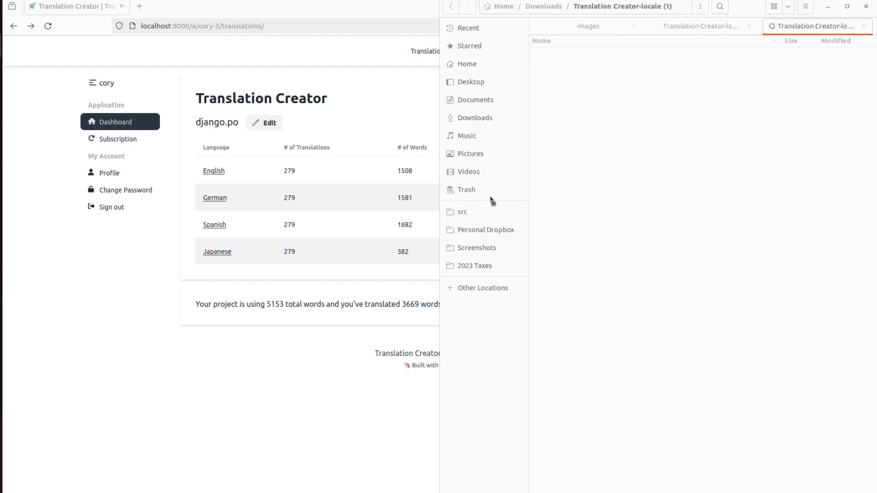
click(485, 212)
double_click(577, 101)
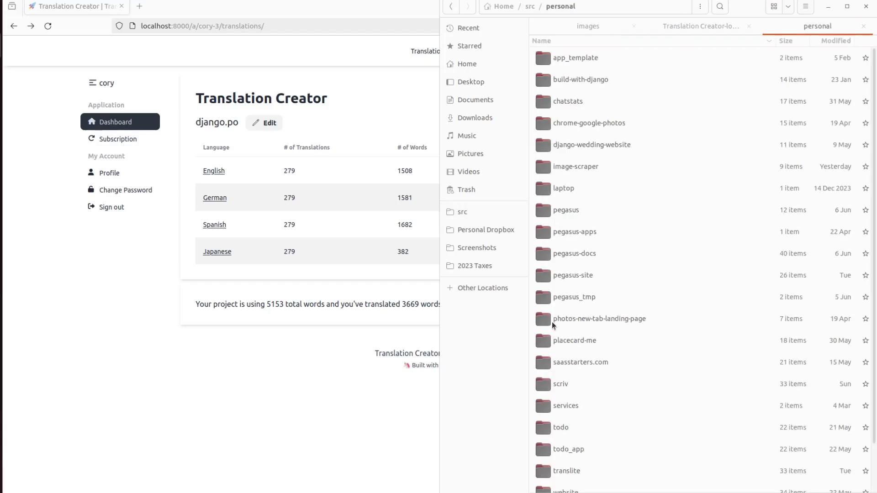
text(trans)
key(Return)
key(ctrl+v)
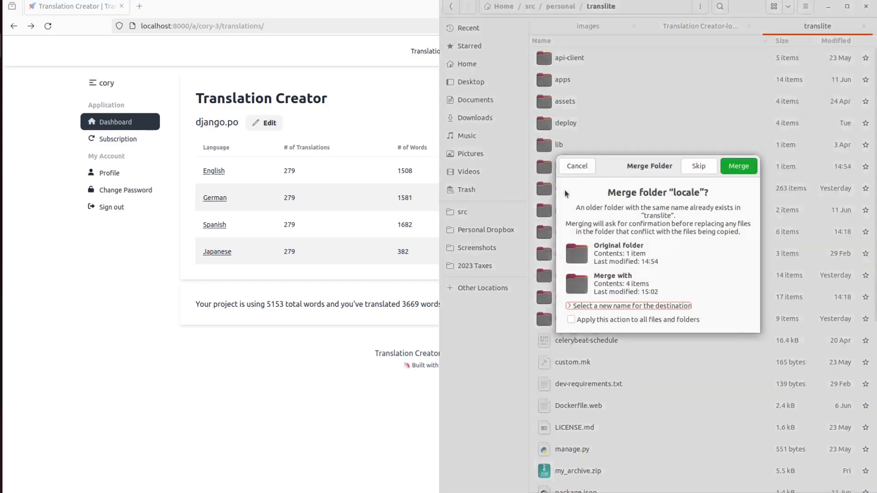
key(Return)
click(751, 168)
click(751, 169)
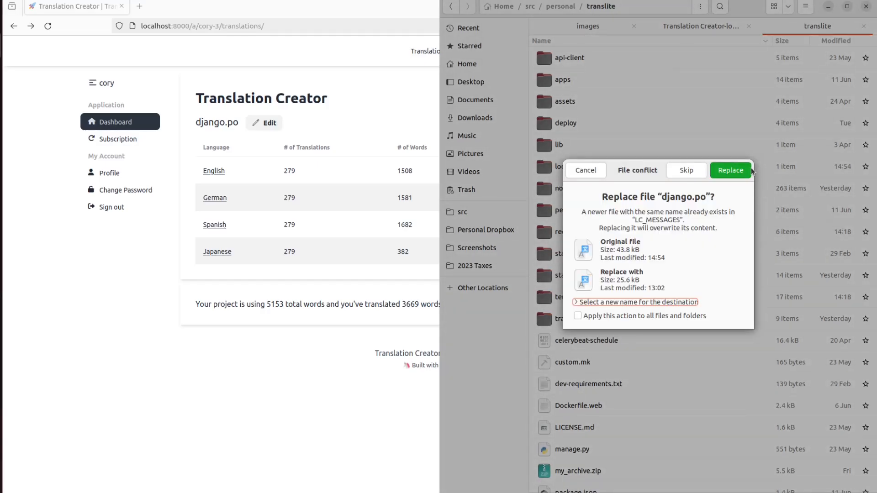
click(744, 170)
key(super+Up)
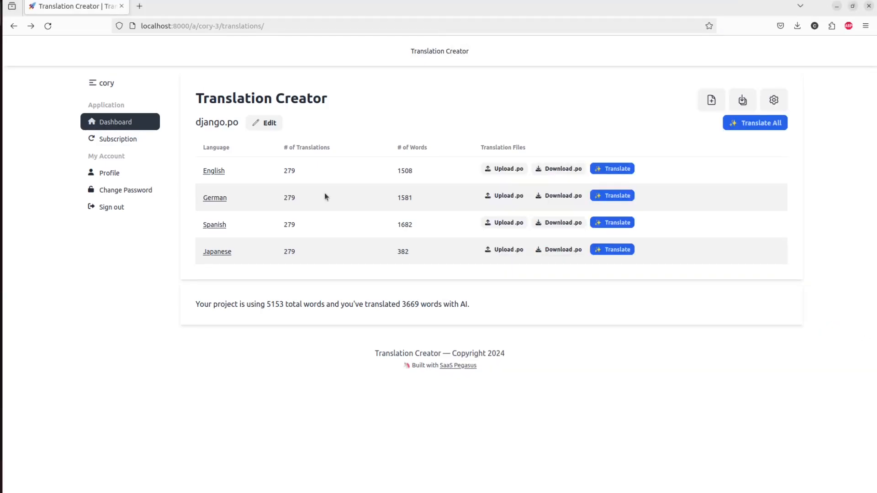
- Run ./manage.py makemessages -a in the terminal, then clear the screen
key(alt+Tab)
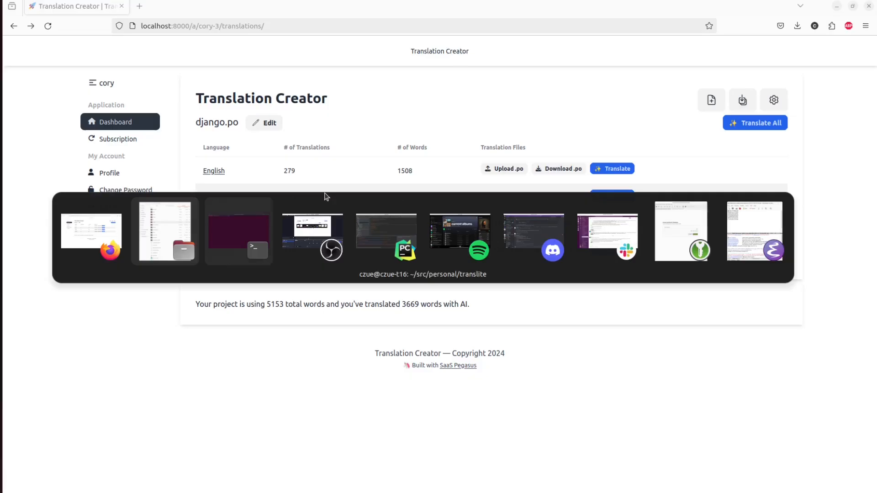
key(Up)
key(Up)
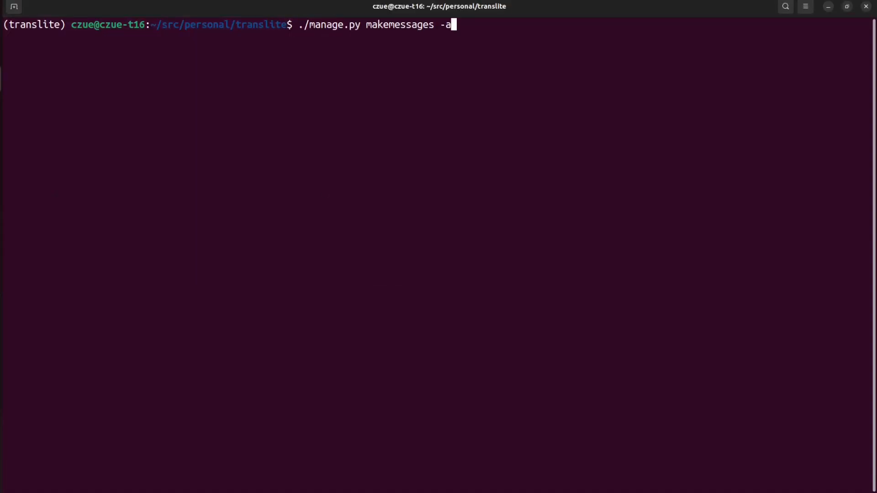
key(Return)
text(clear)
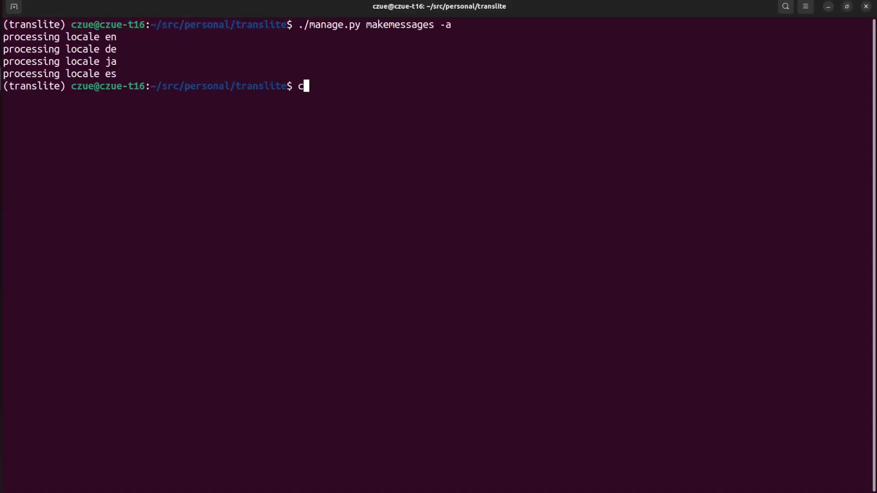
key(Return)
- Run ./manage.py compilemessages to compile the translation files
key(Up)
key(Up)
key(Up)
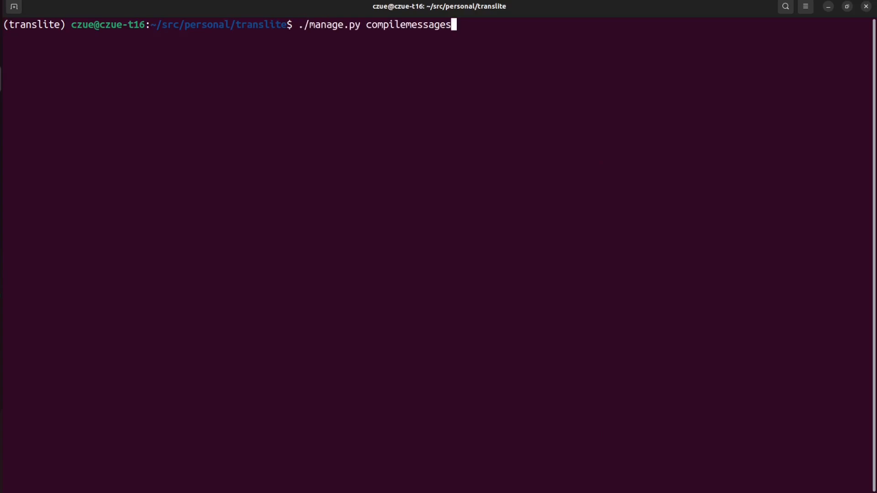
key(Return)
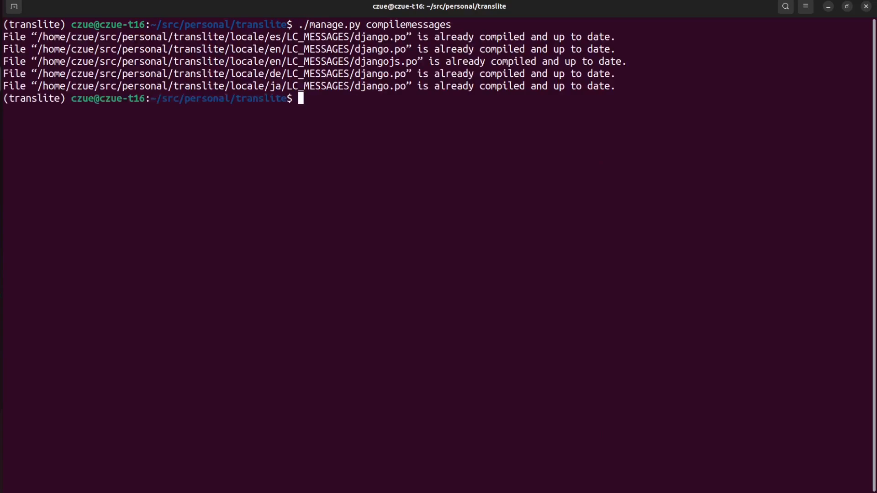
key(alt+Tab)
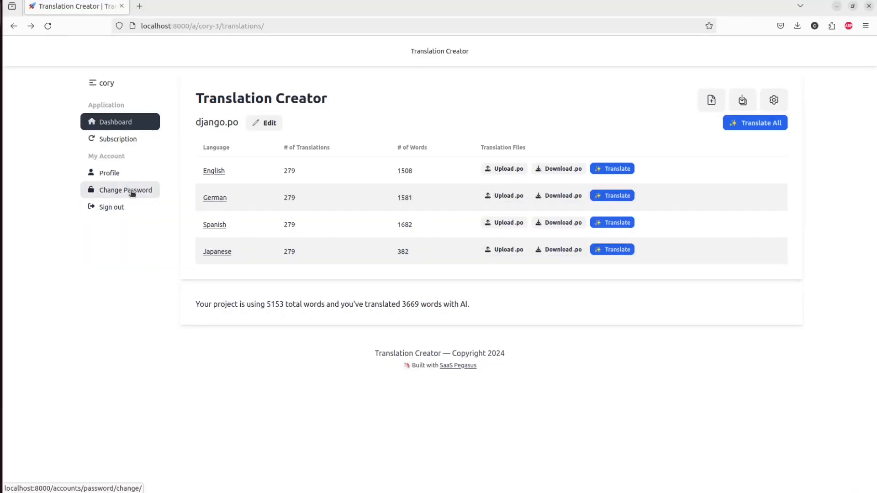
- Save Japanese as the profile language and return to the dashboard, now shown in Japanese
click(119, 177)
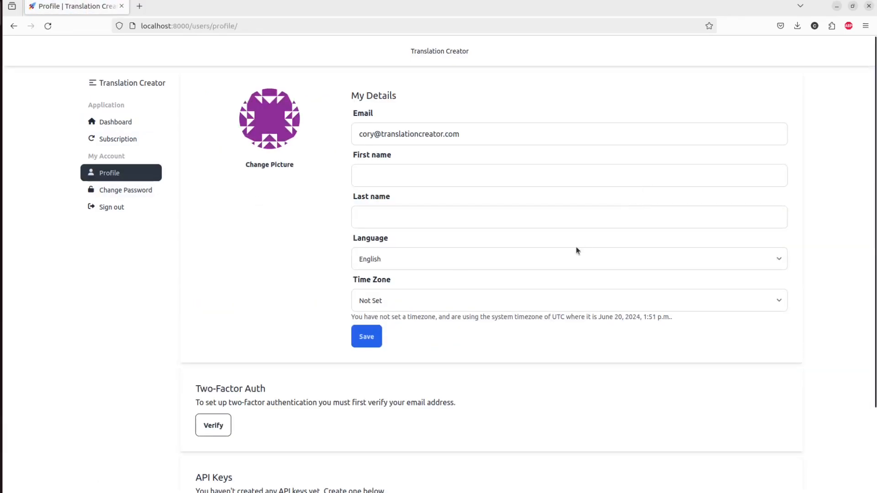
click(571, 259)
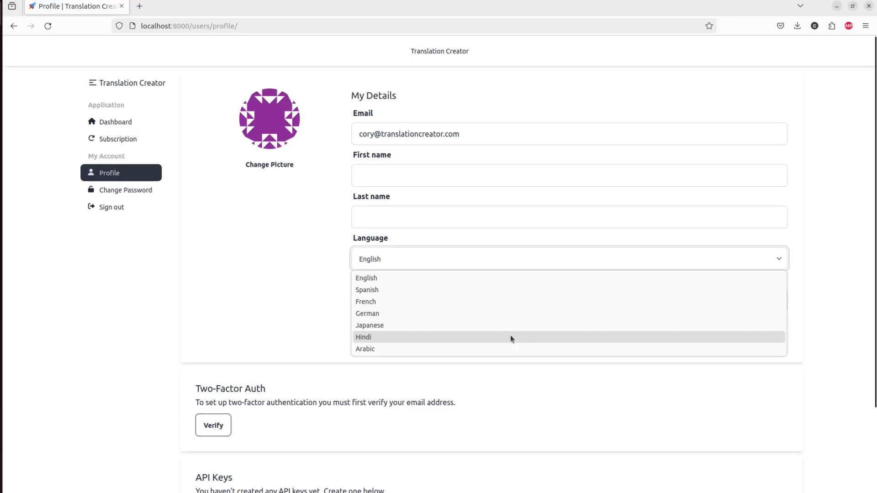
click(489, 326)
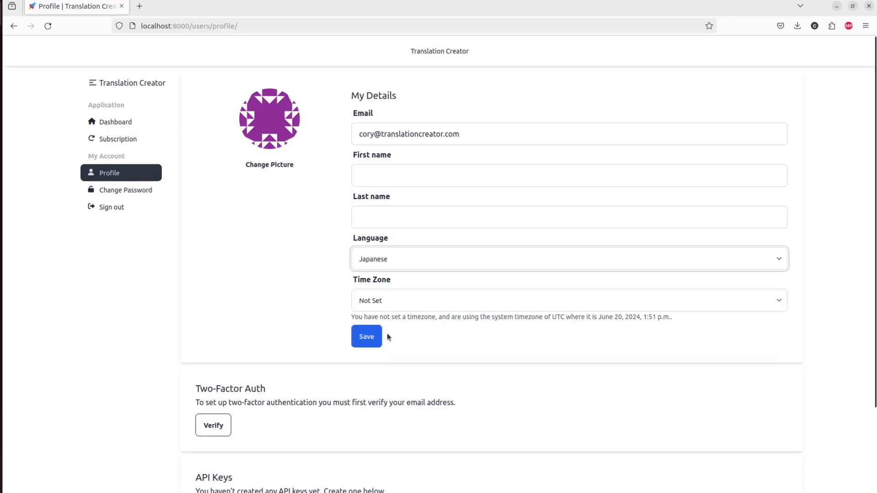
click(366, 337)
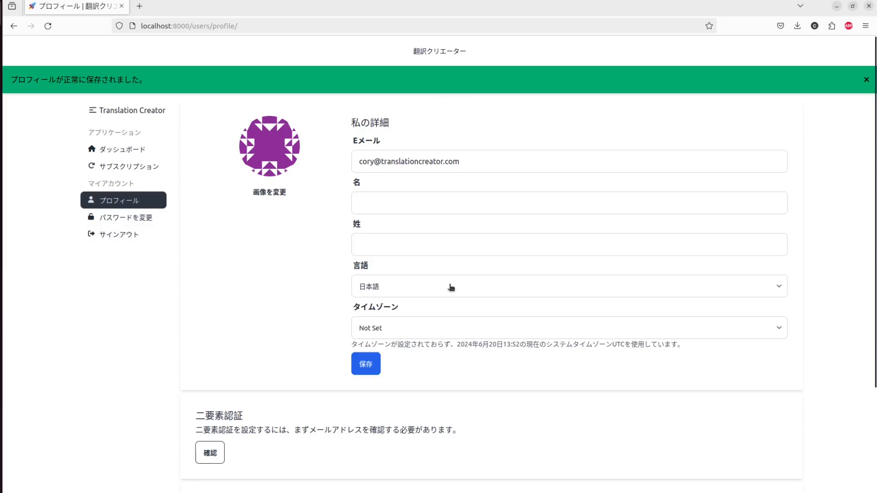
scroll(450, 289, down, 3)
scroll(450, 287, up, 3)
click(122, 150)
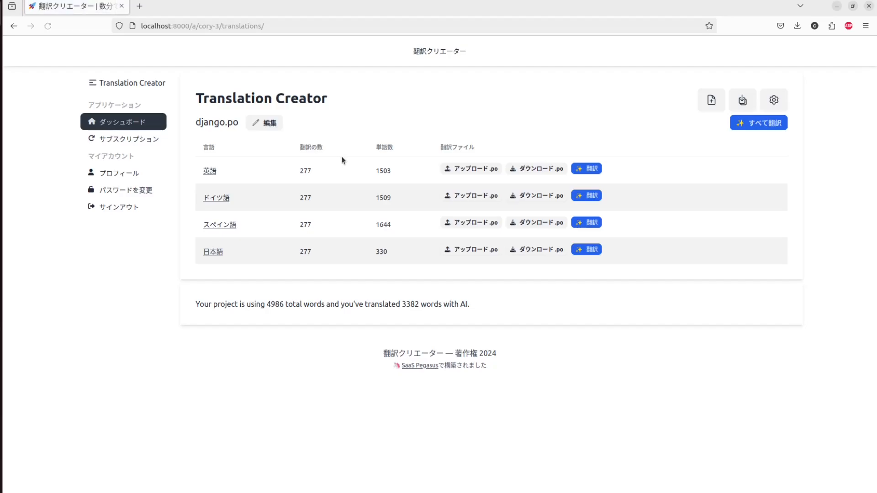